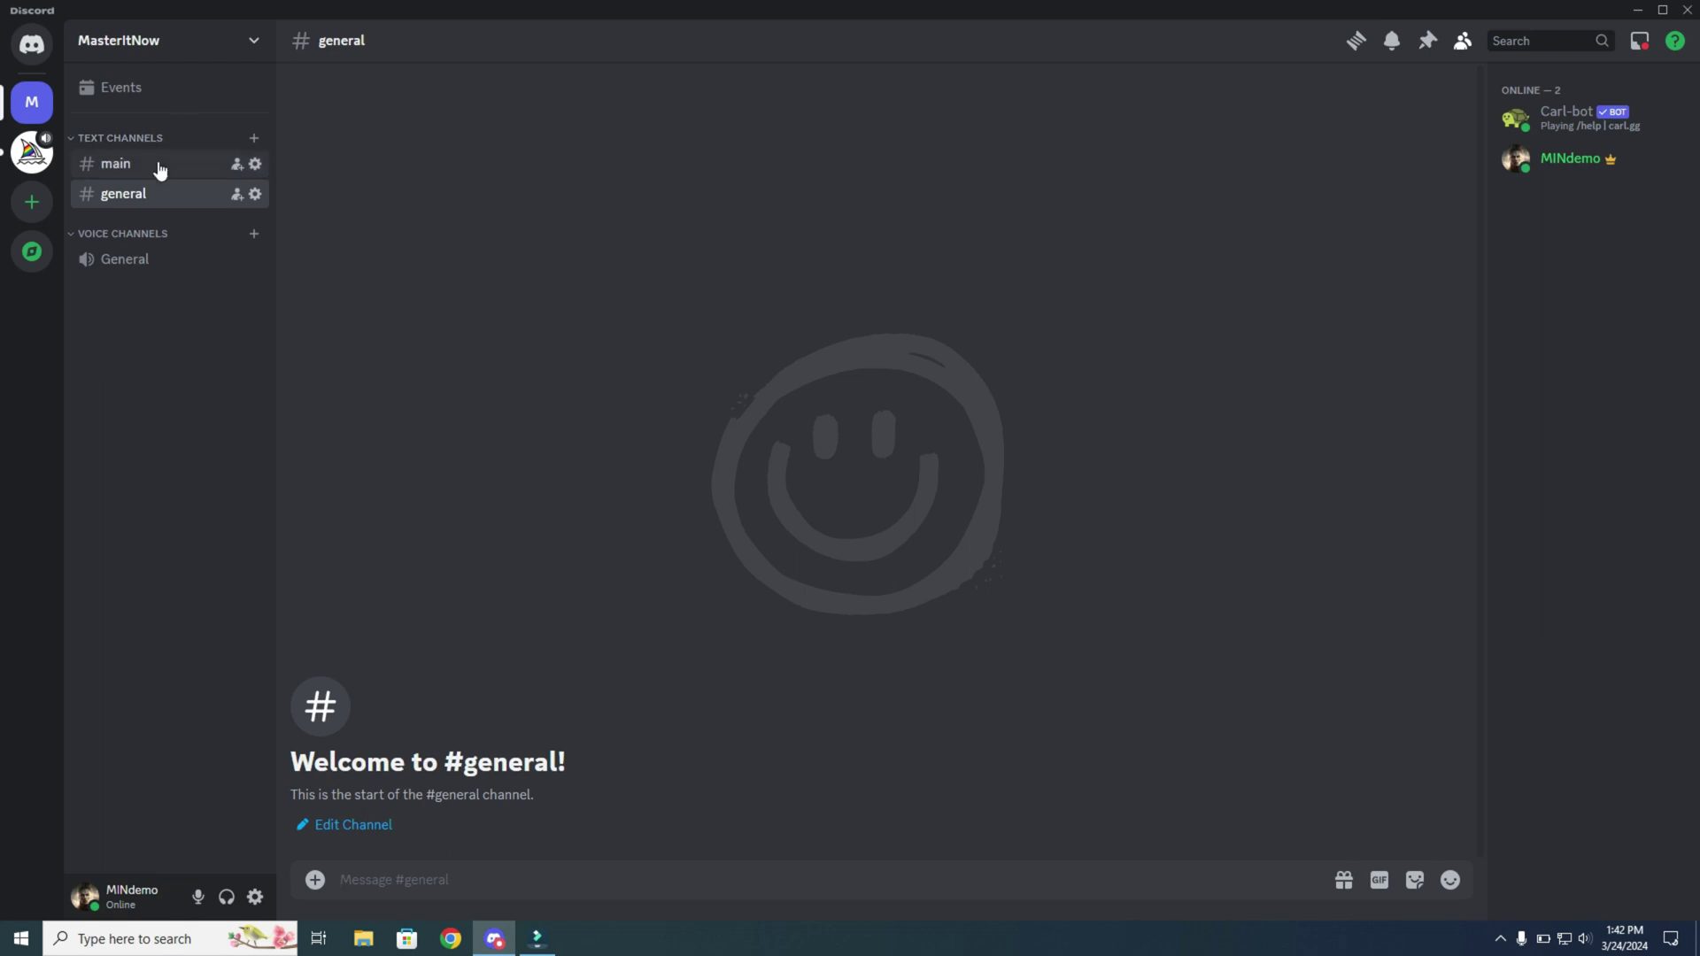
# Step: Draft [DemoText] with the pasted Porsche configurator URL in the #general message box
pyautogui.click(412, 876)
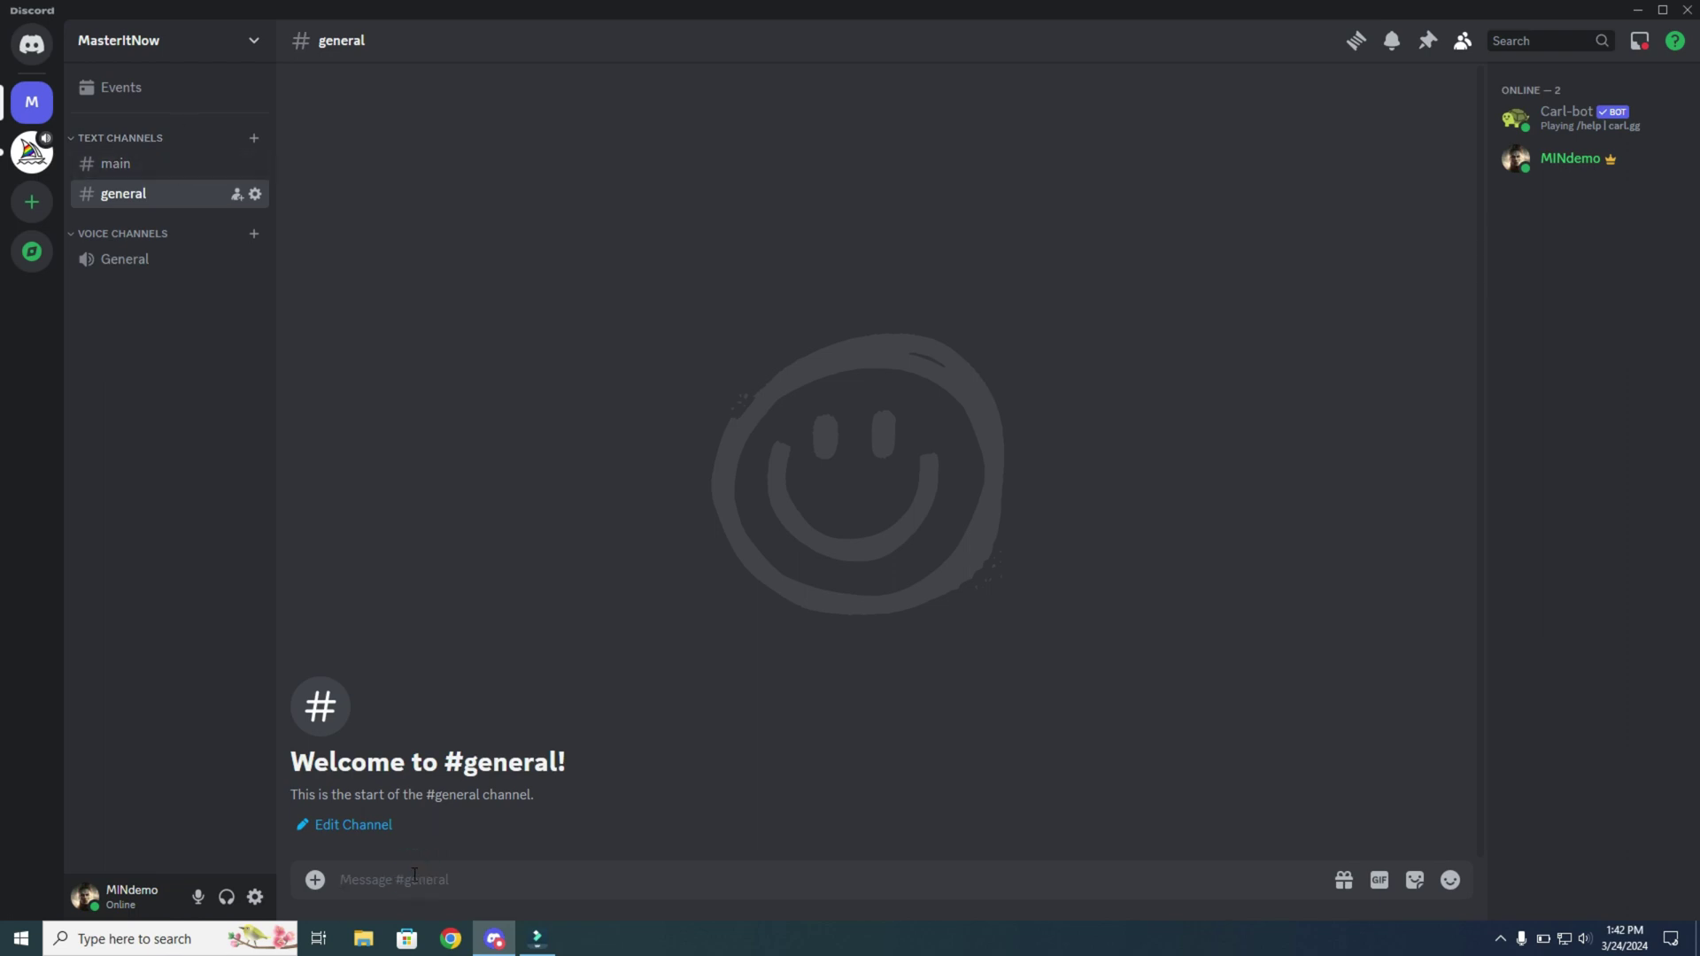
pyautogui.write('[]')
pyautogui.write('(')
pyautogui.write('DemoT')
pyautogui.write('ext')
pyautogui.write('https://configurator.porsche.com/en-WW/model/992850')
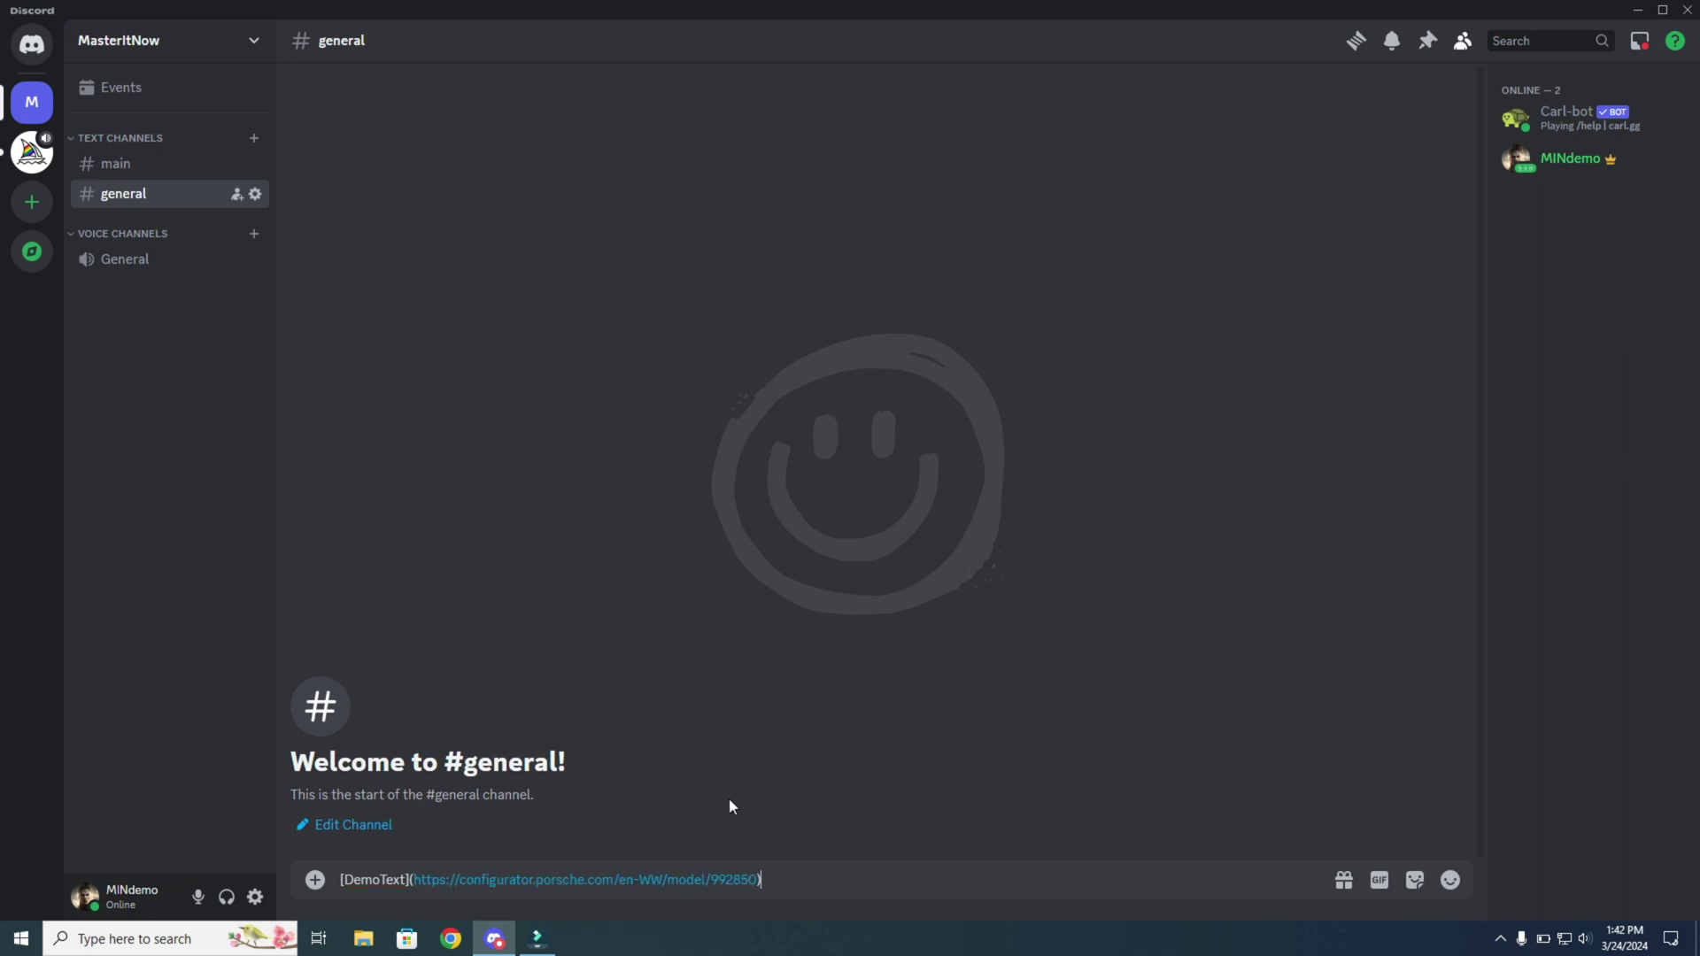
# Step: Send the DemoText message, then follow its link to the Porsche configurator site
pyautogui.press('Return')
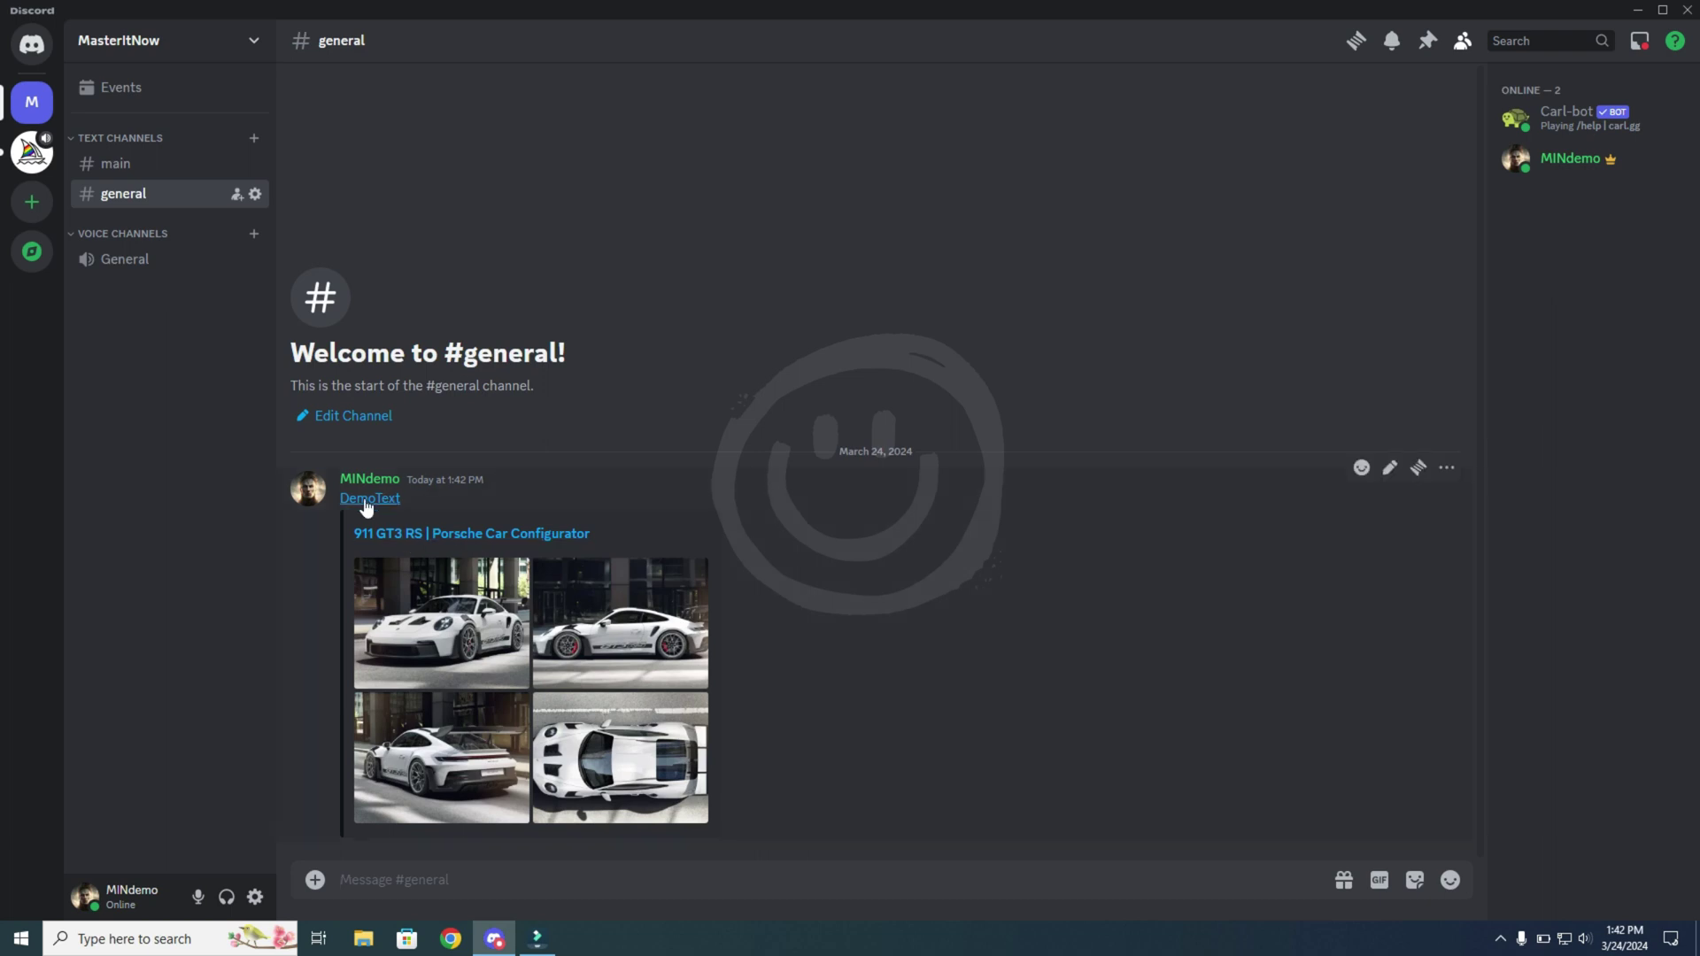
pyautogui.click(379, 501)
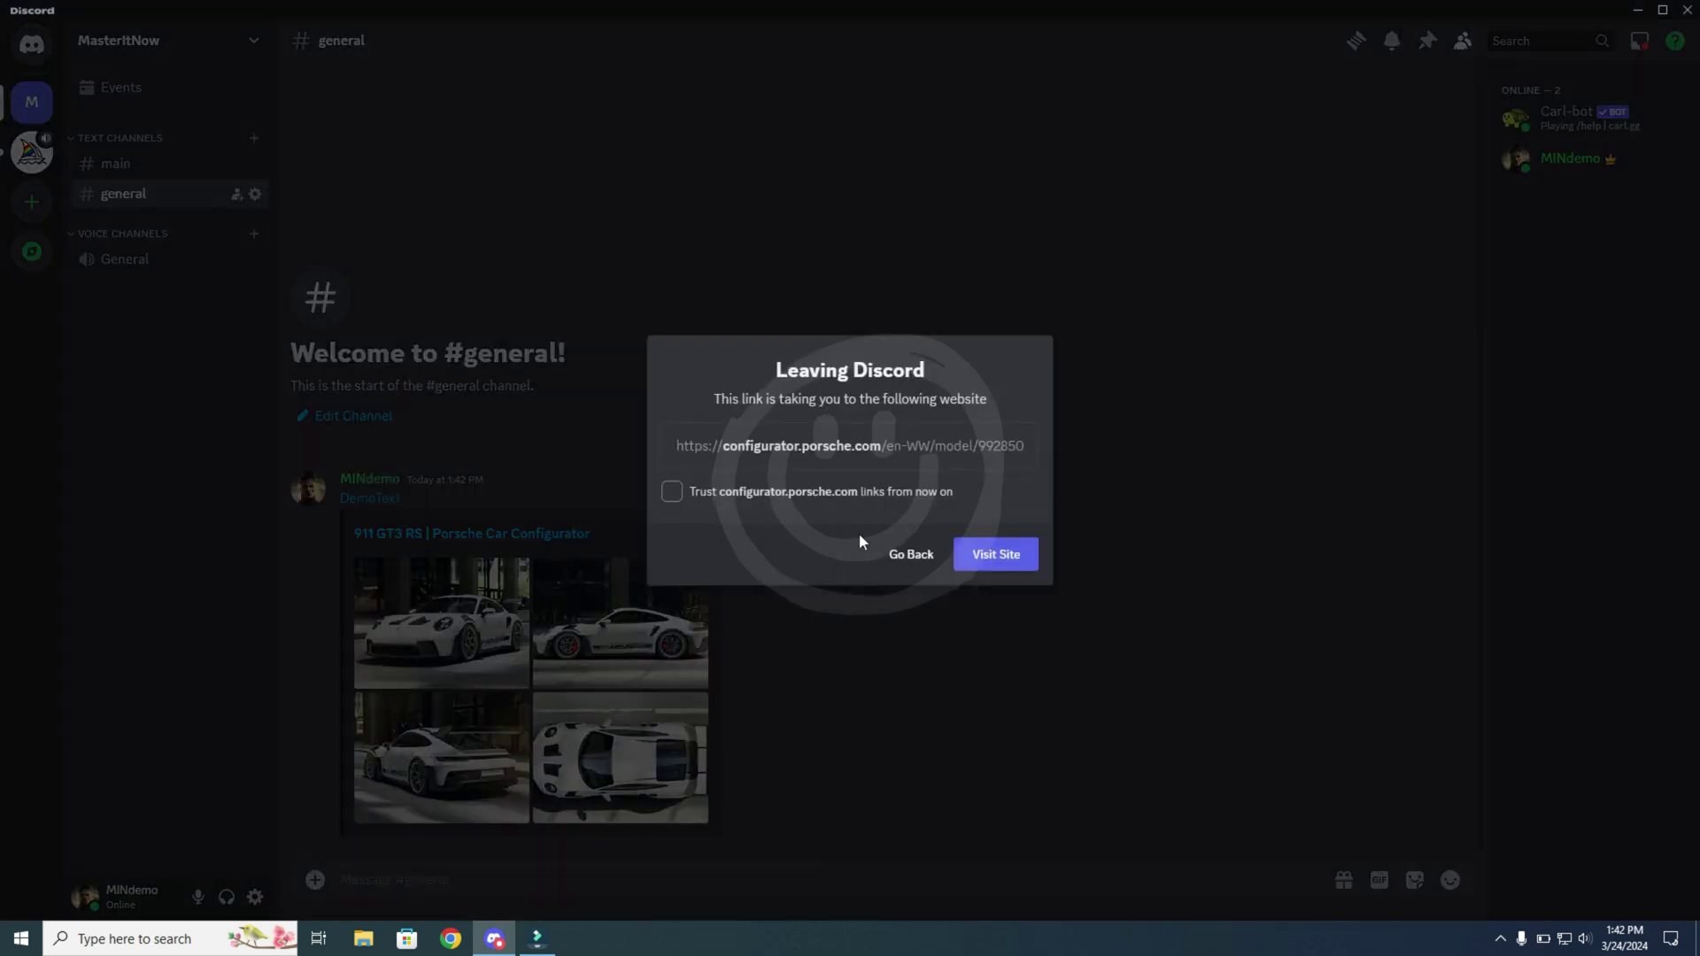
pyautogui.click(1008, 568)
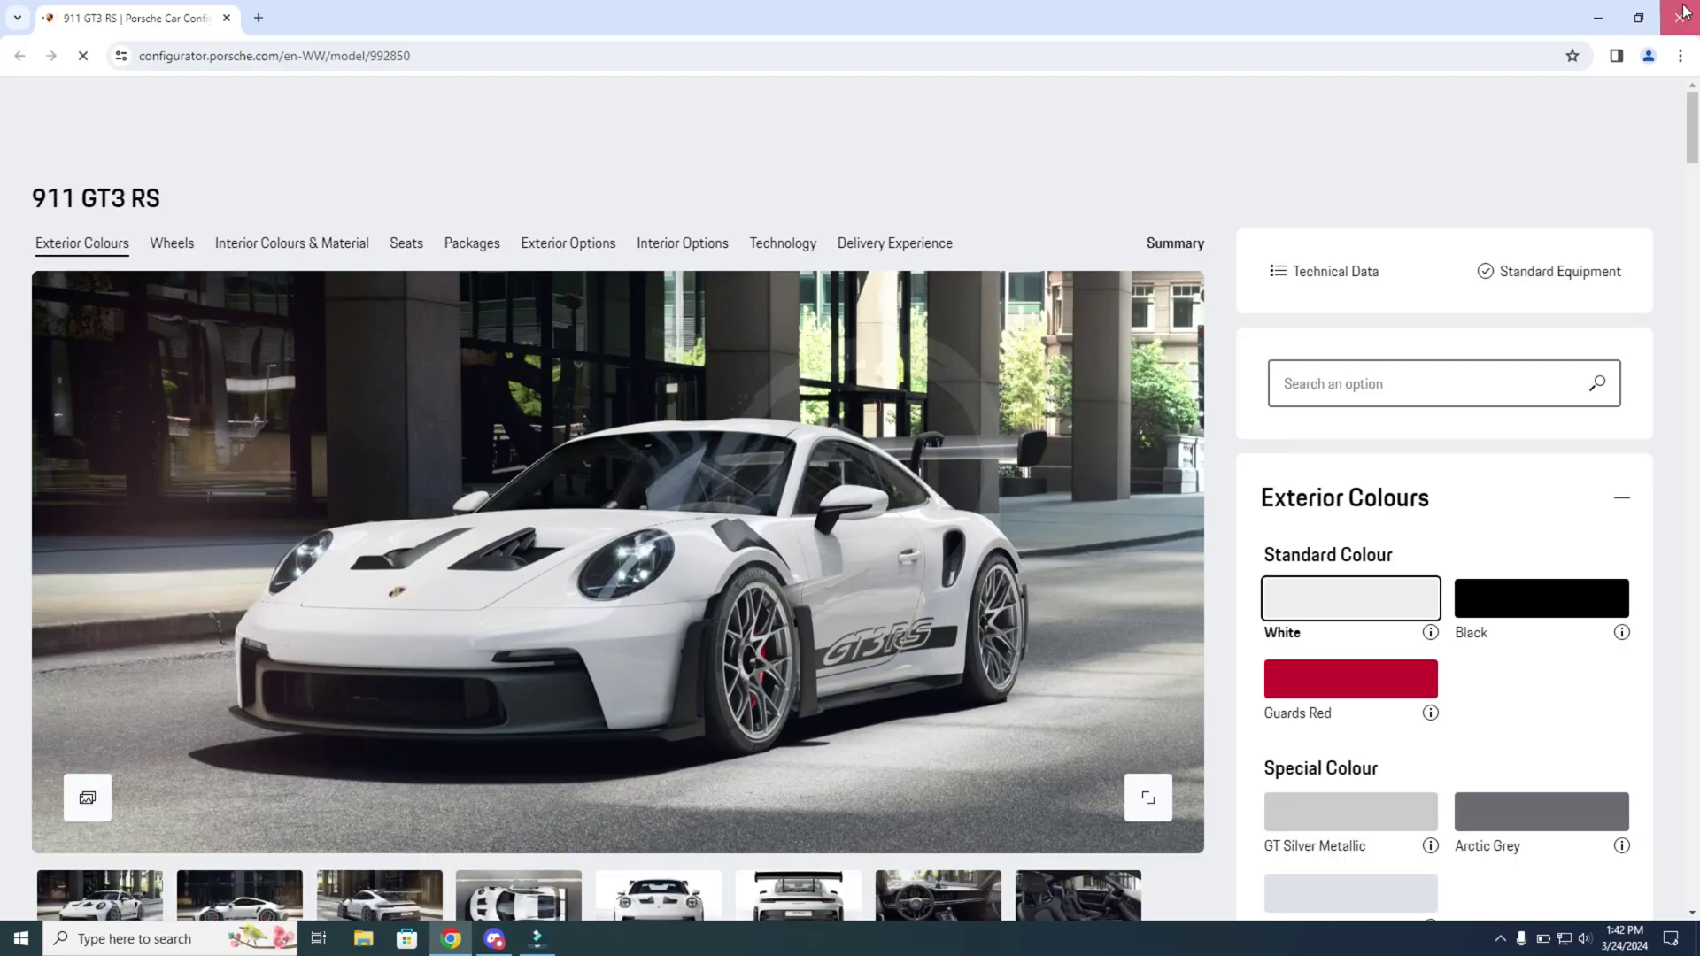
# Step: Switch from Chrome's 911 GT3 RS configurator back to Discord #general
pyautogui.hotkey('alt', 'Tab')
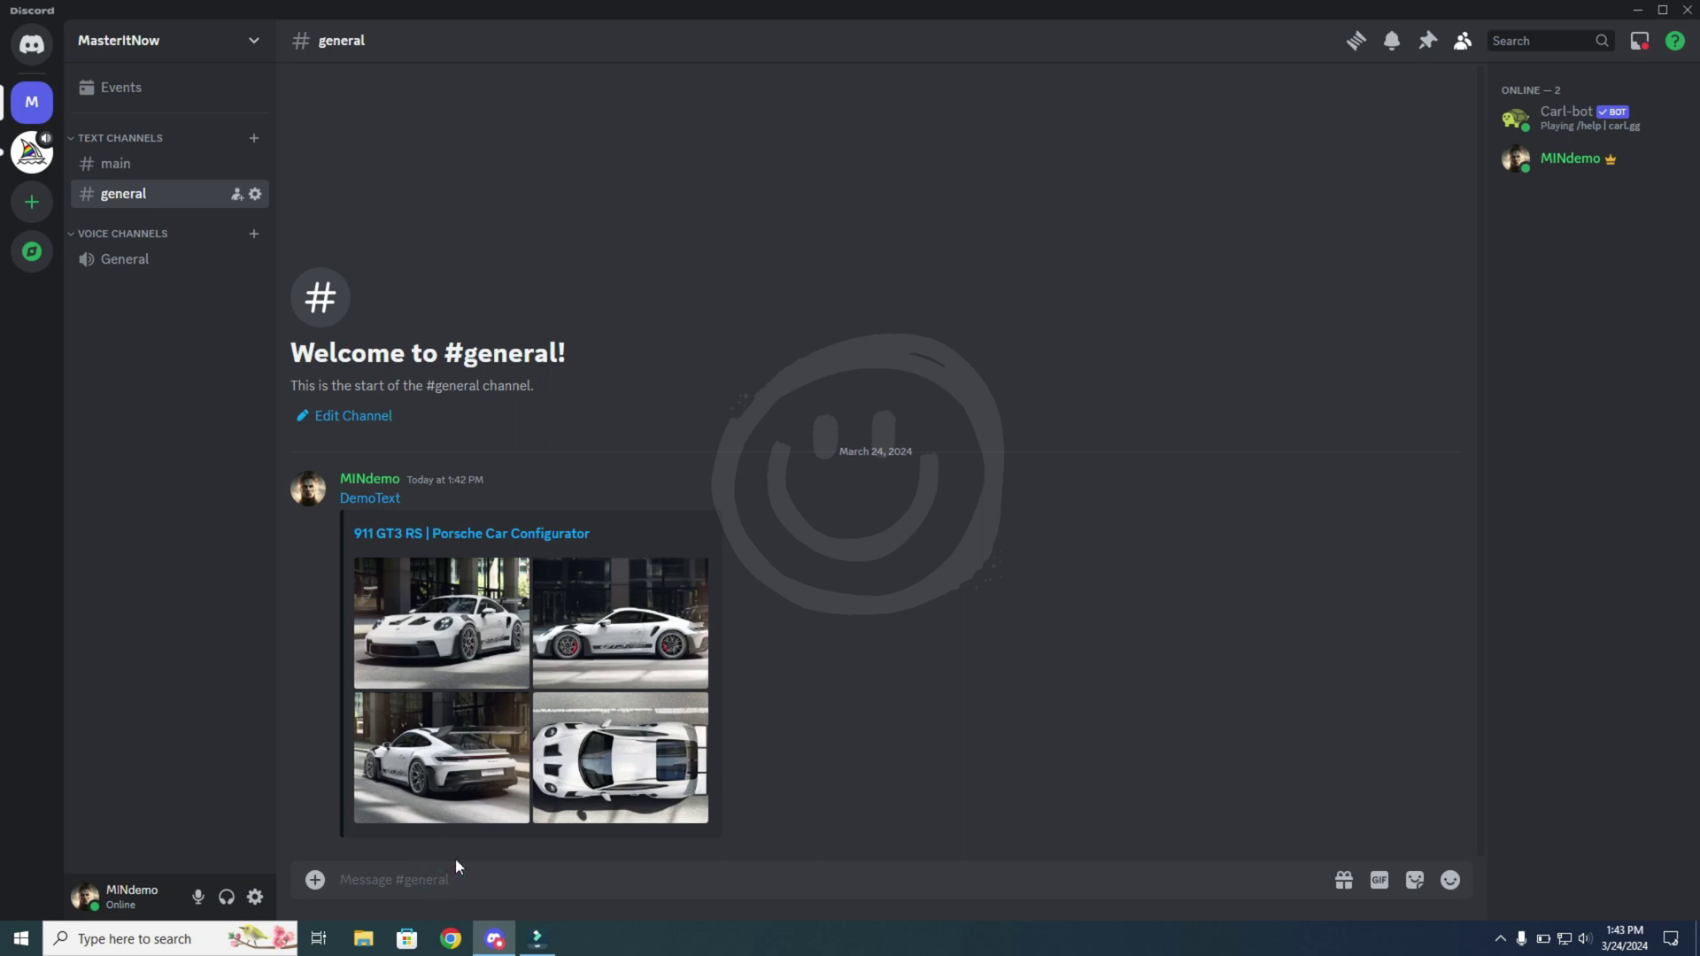
pyautogui.write('[')
pyautogui.write('(')
pyautogui.write('DemoText')
# Step: Post [DemoText2] with the configurator URL in angle brackets, suppressing the preview
pyautogui.write('https://configurator.porsche.com/en-WW/model/992850')
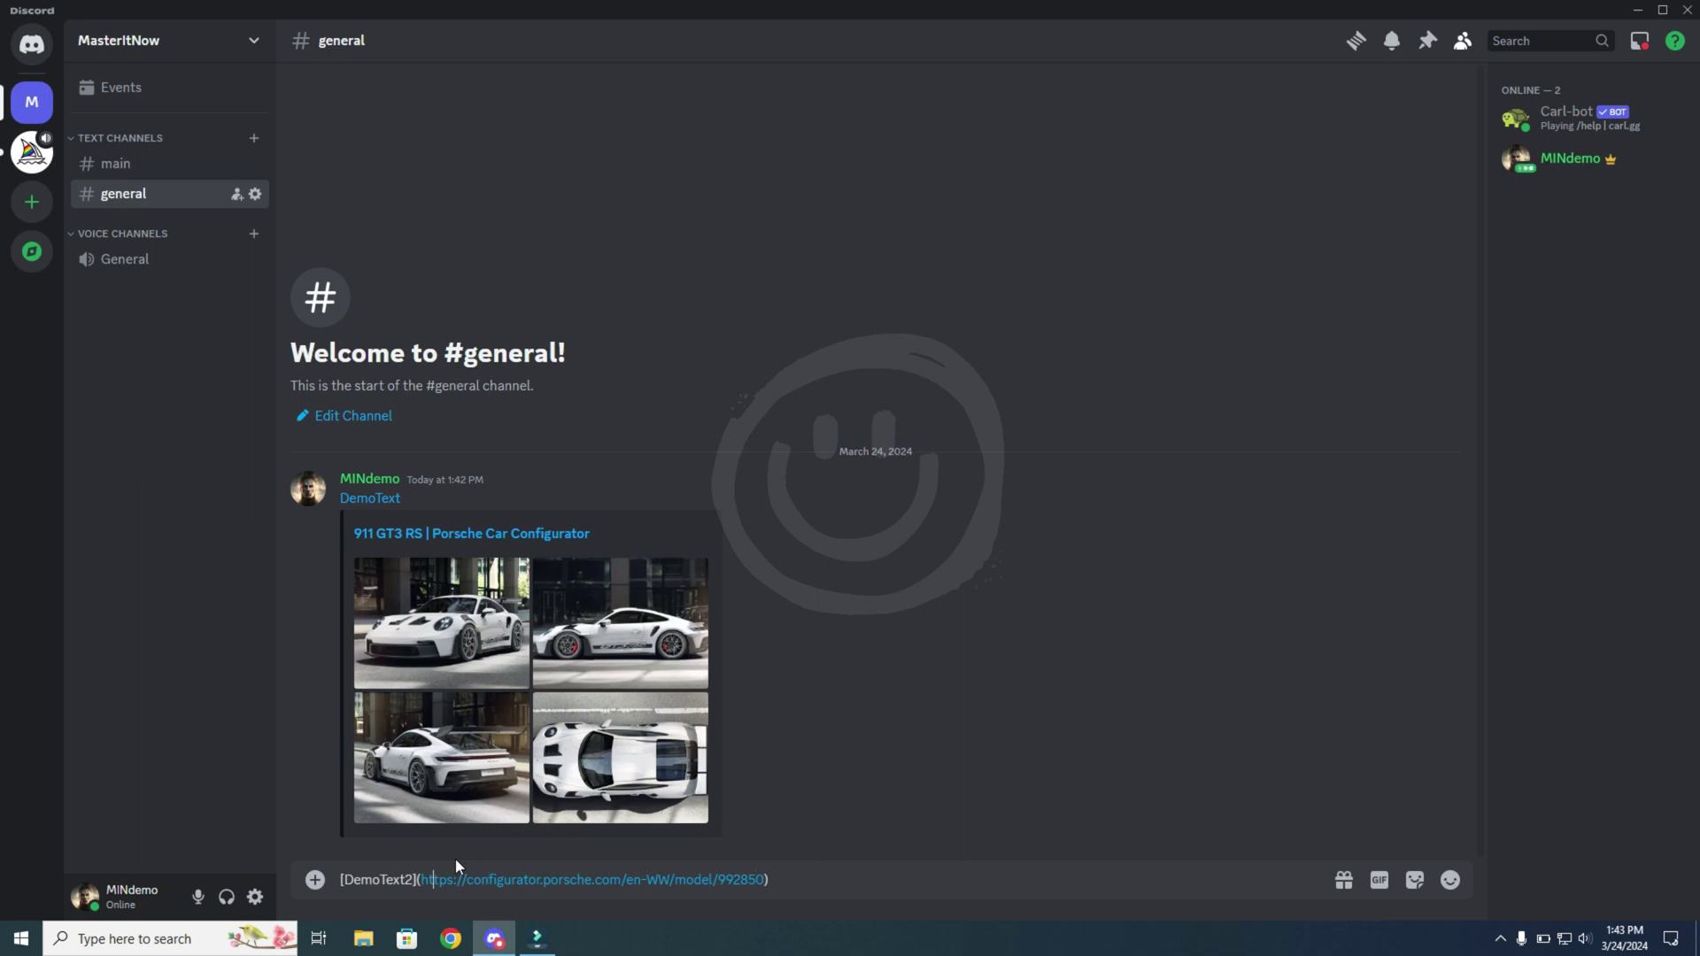
pyautogui.write('<')
pyautogui.click(775, 878)
pyautogui.write('>')
pyautogui.moveTo(878, 830)
pyautogui.press('Return')
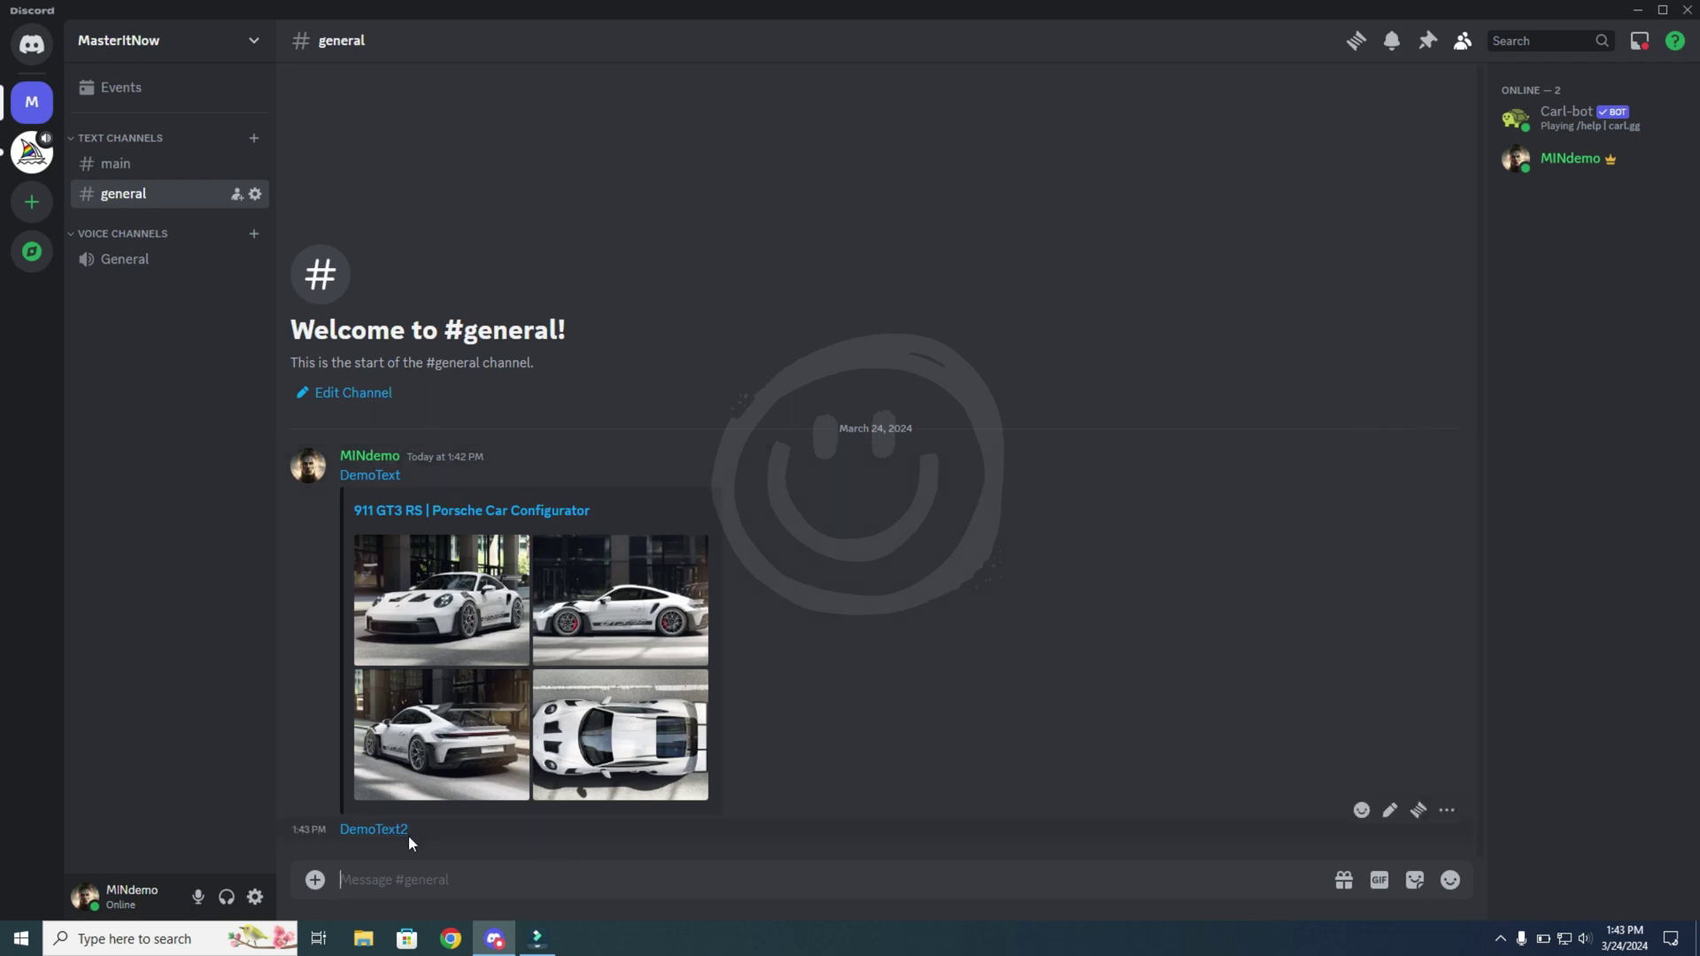
pyautogui.click(373, 830)
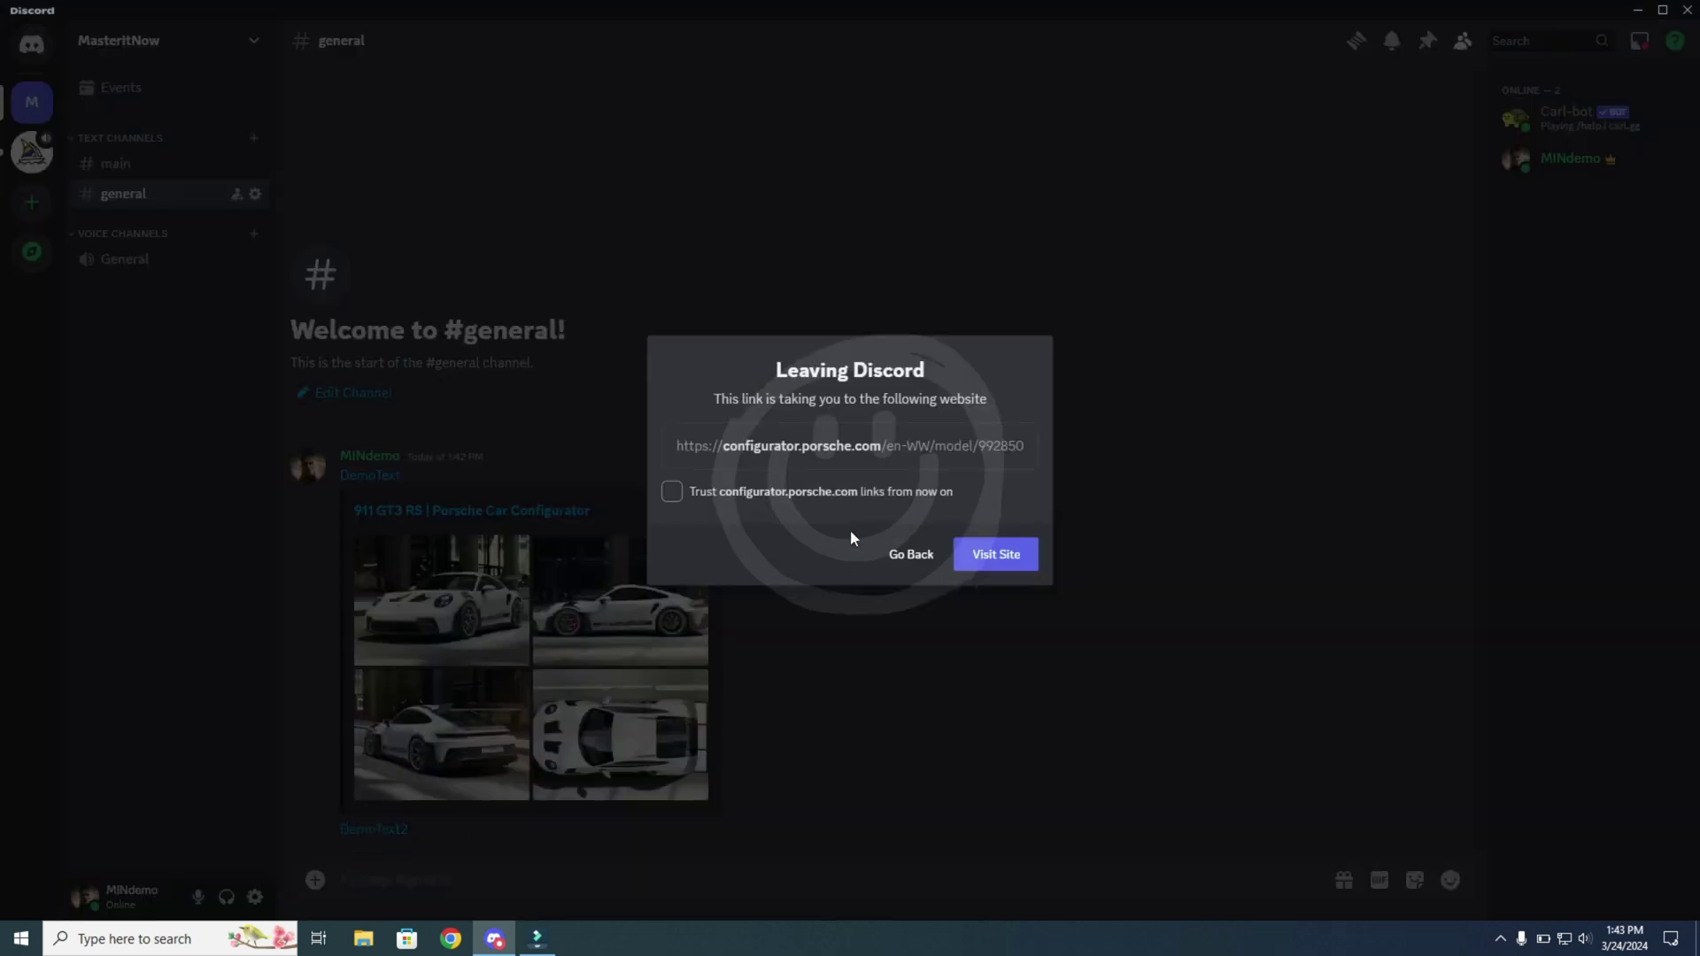
pyautogui.click(900, 564)
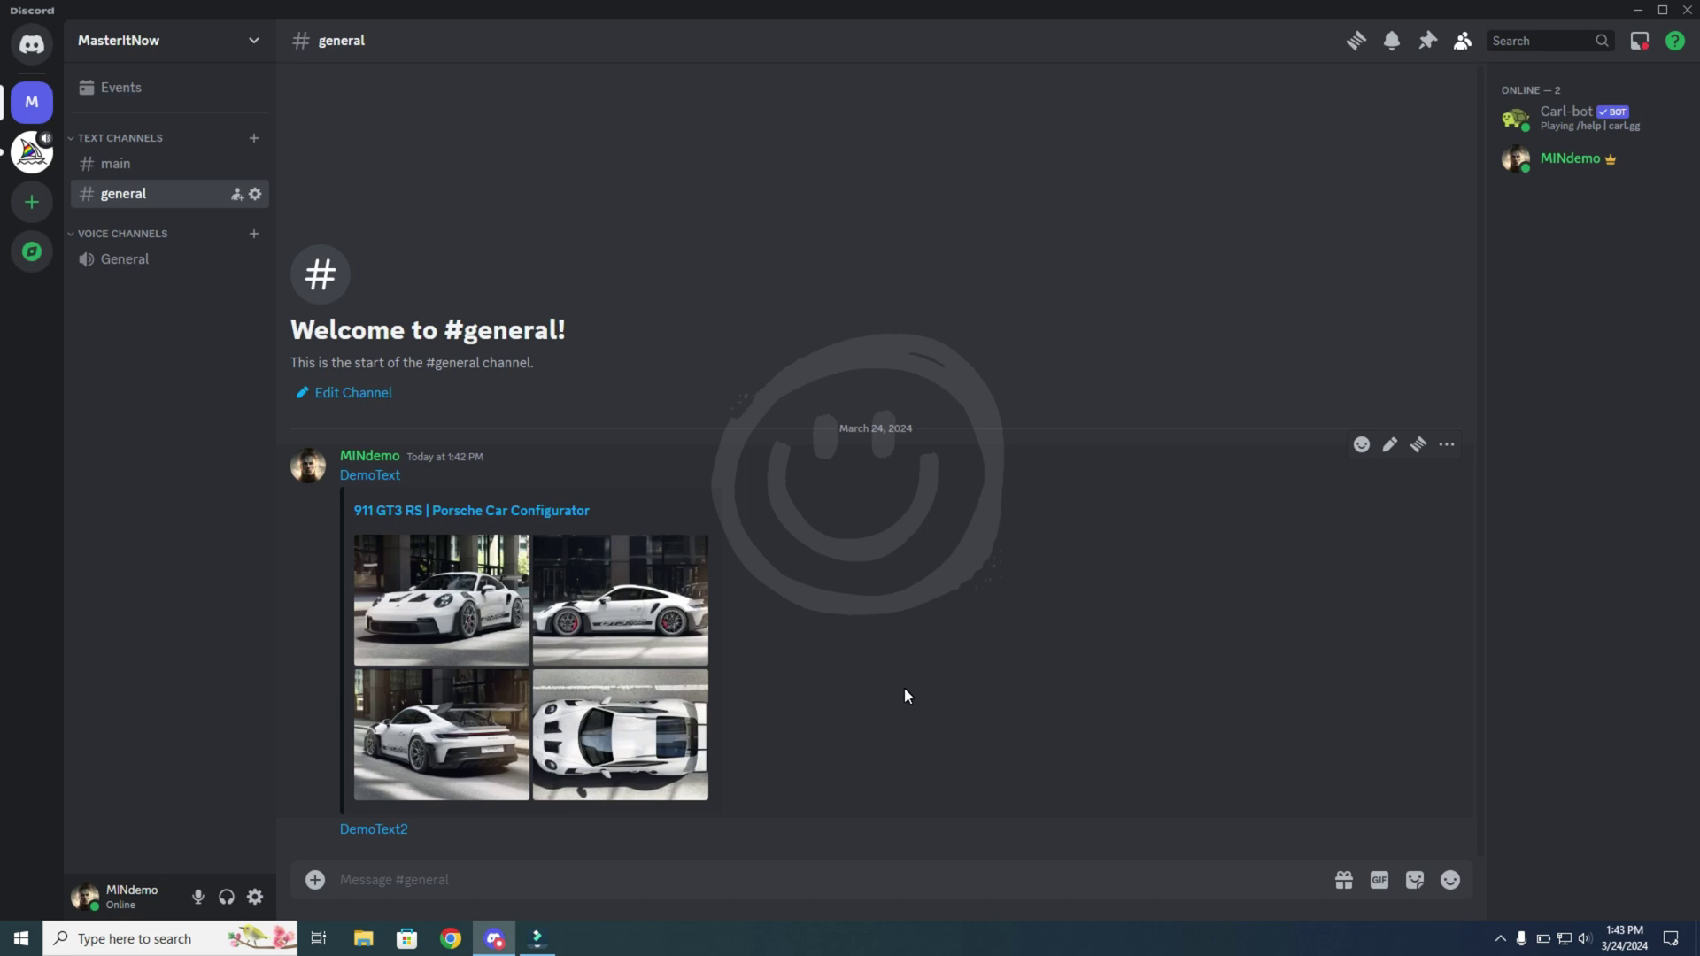